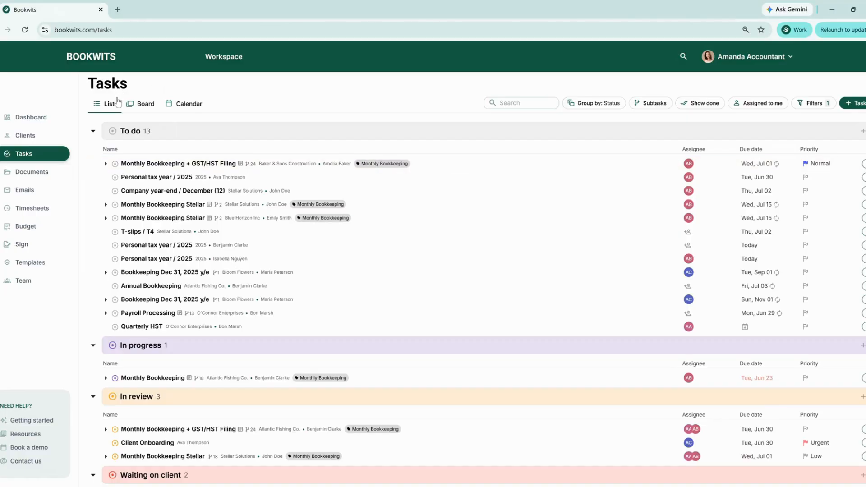
Step: Look at the tasks in the board and calendar views, and return to the list view
left_click(152, 106)
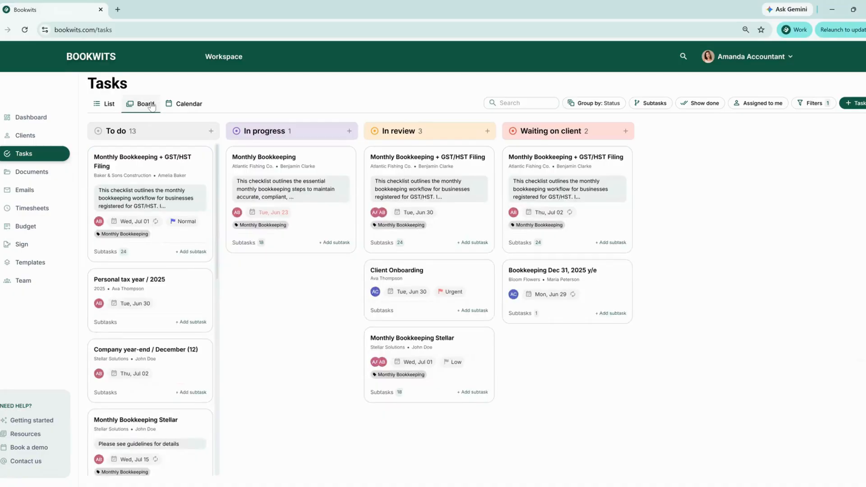
left_click(181, 109)
left_click(114, 106)
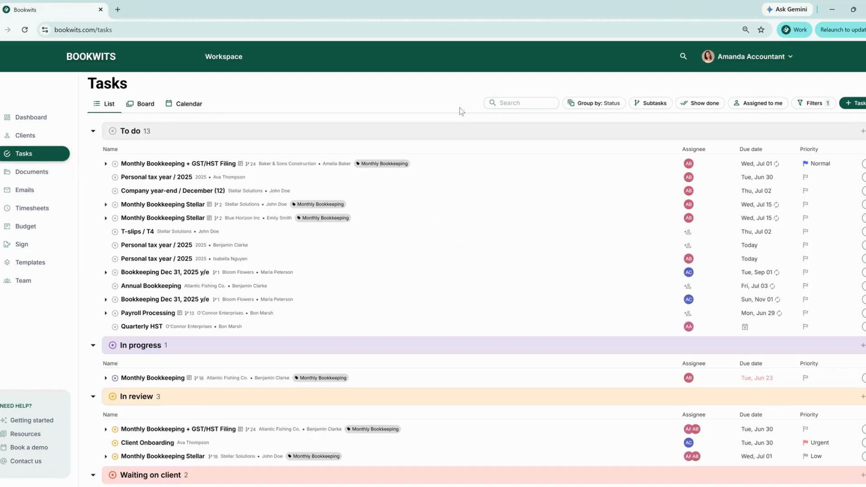
Step: View the task list grouped by due date and by tag, and restore grouping by status
left_click(575, 103)
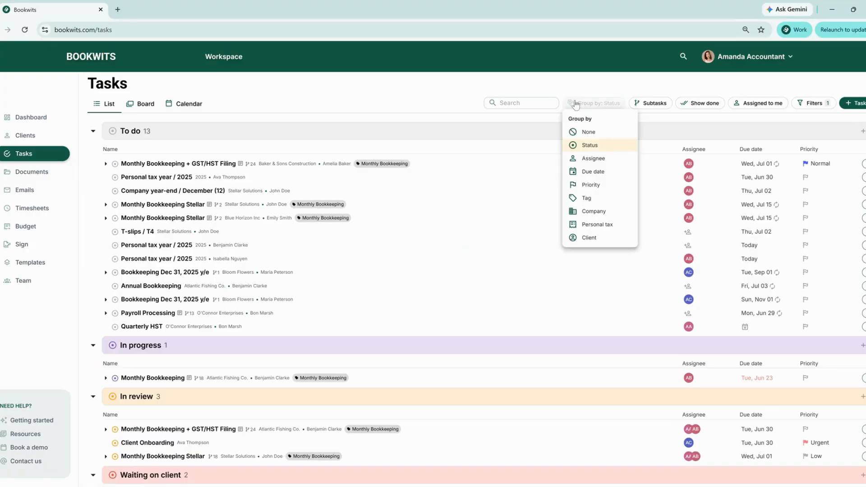
left_click(604, 175)
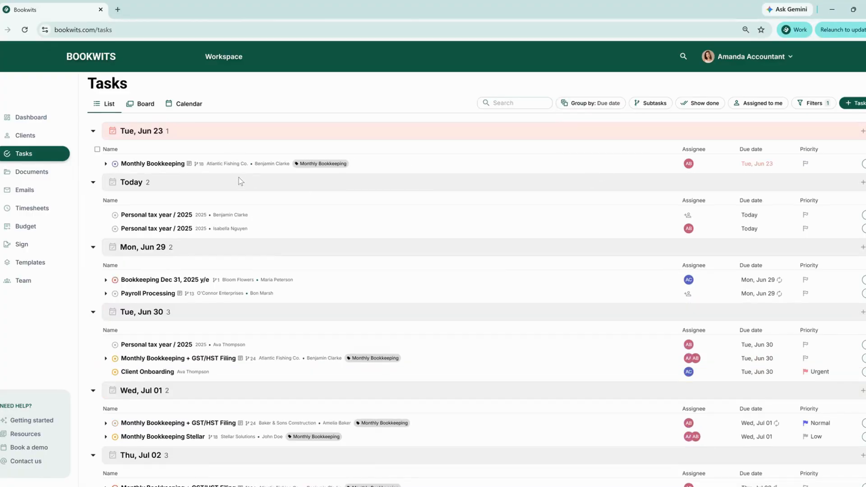
left_click(598, 108)
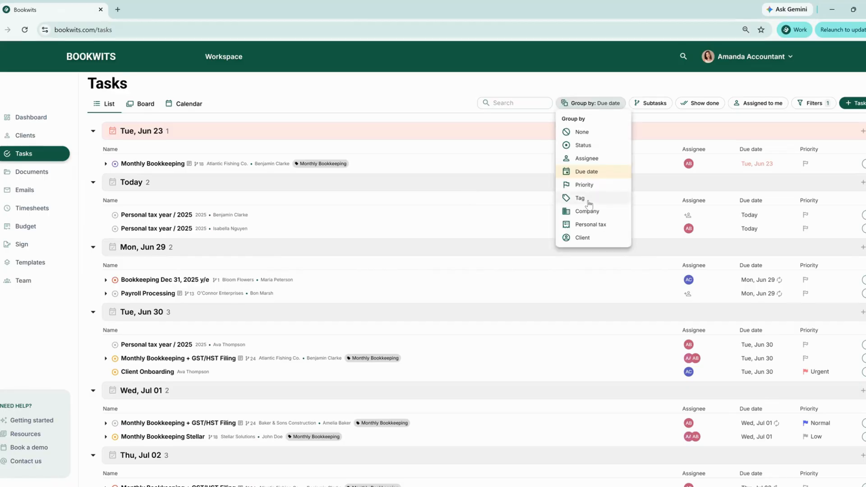
left_click(585, 199)
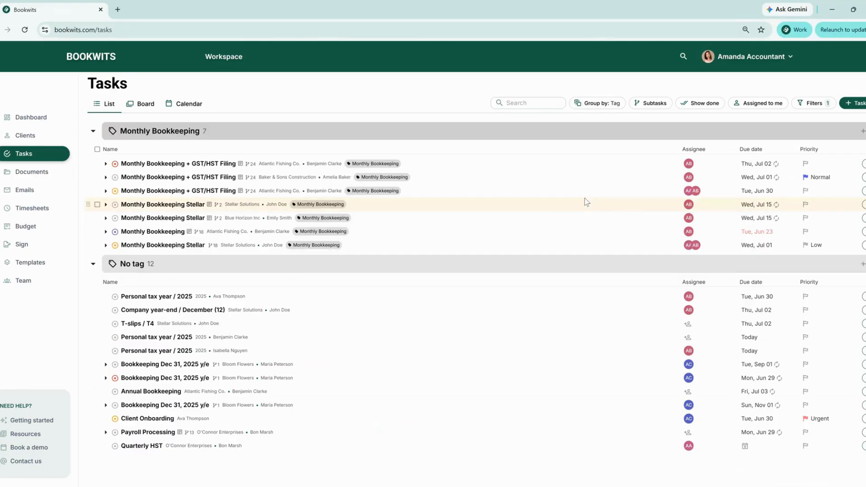
left_click(609, 107)
left_click(595, 236)
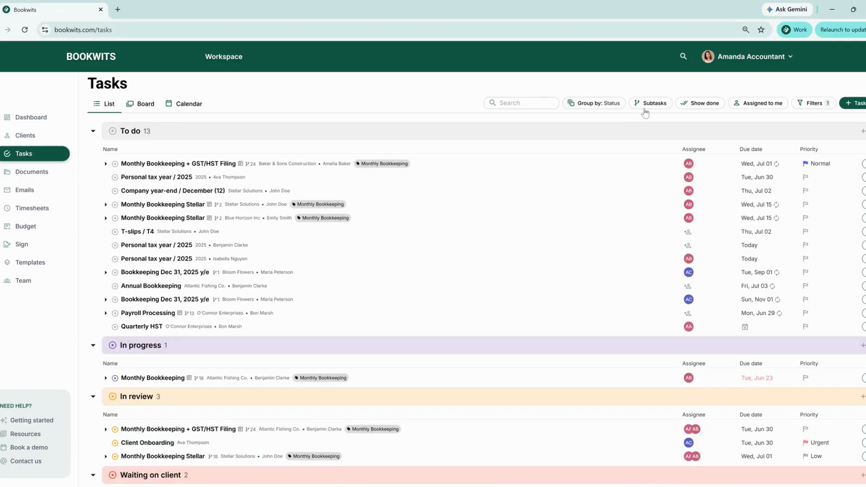
Step: Set the subtasks mode to Opened and look through the expanded task list
left_click(650, 104)
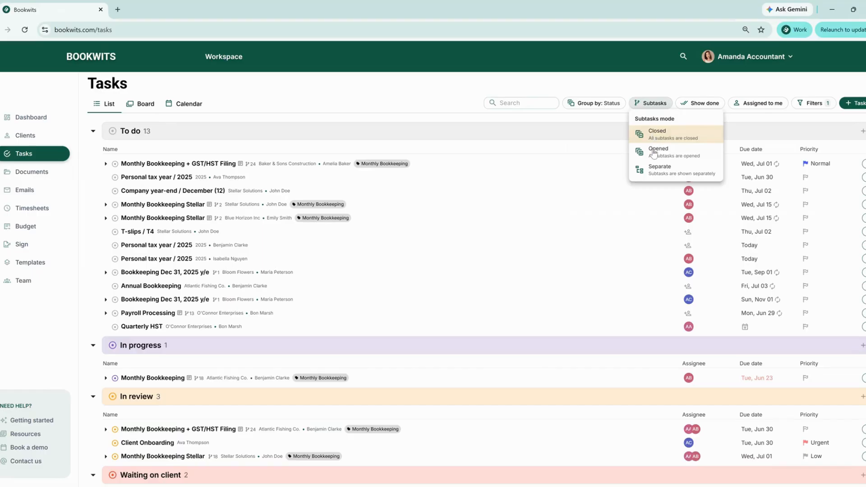
left_click(655, 152)
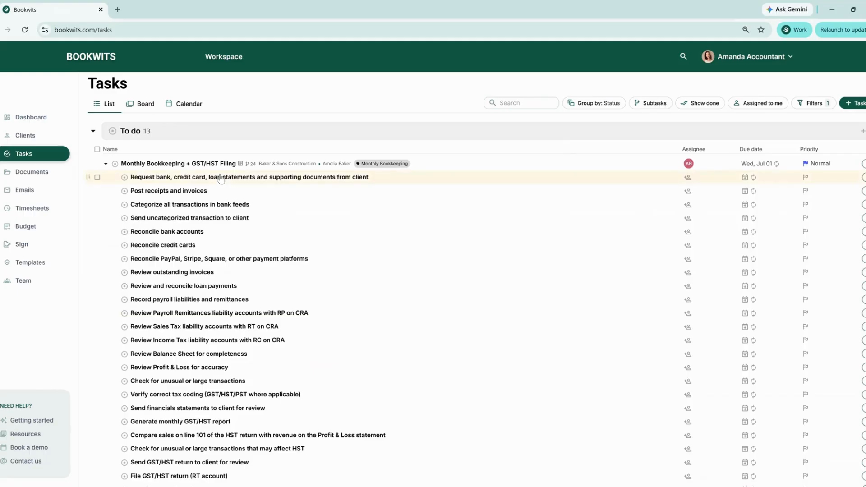
scroll(220, 179, "down", 5)
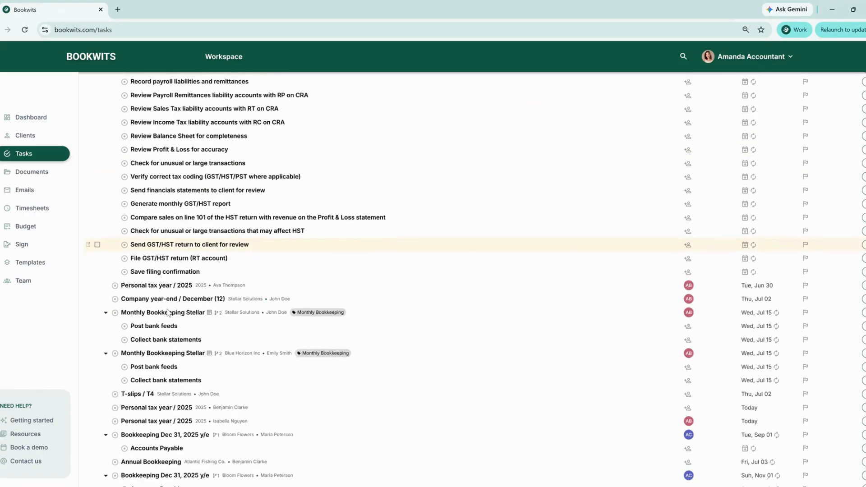
scroll(645, 113, "up", 5)
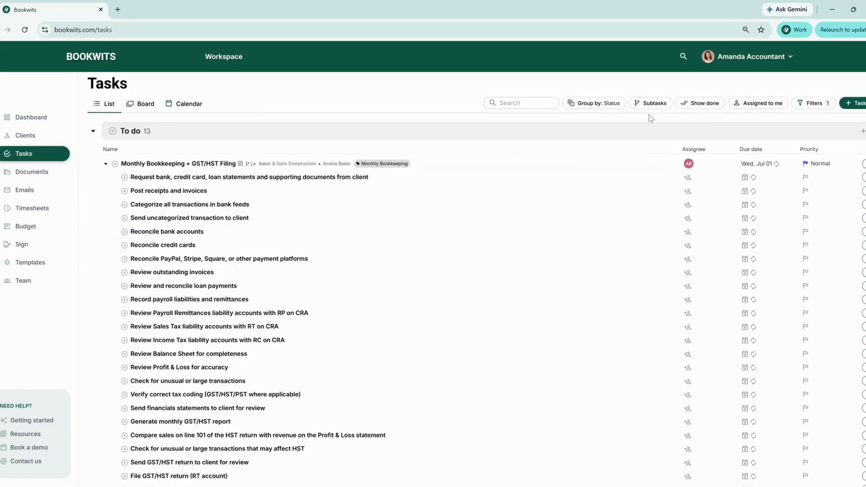
Step: Look through the list with the subtasks mode set to Separate, and return it to Closed
left_click(650, 102)
left_click(655, 170)
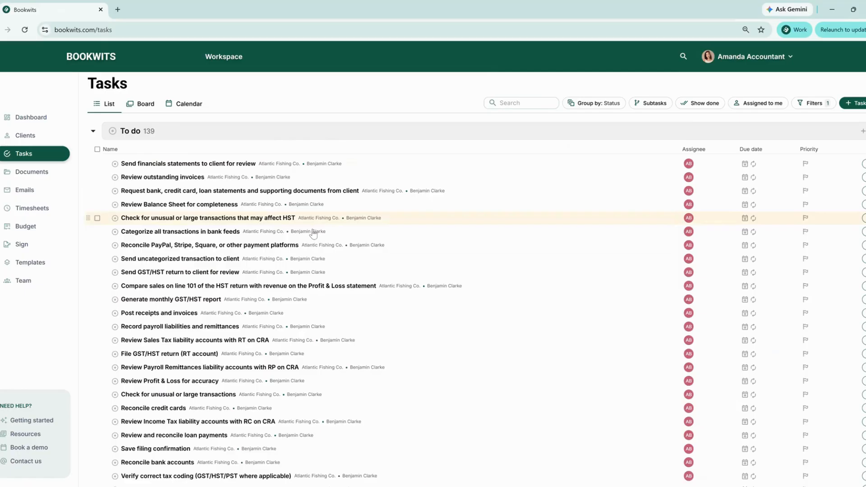
scroll(314, 233, "down", 2)
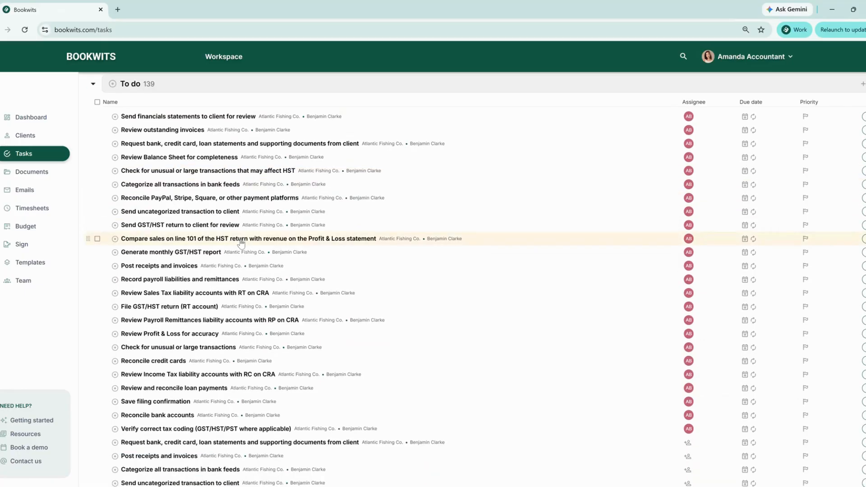
scroll(221, 229, "up", 2)
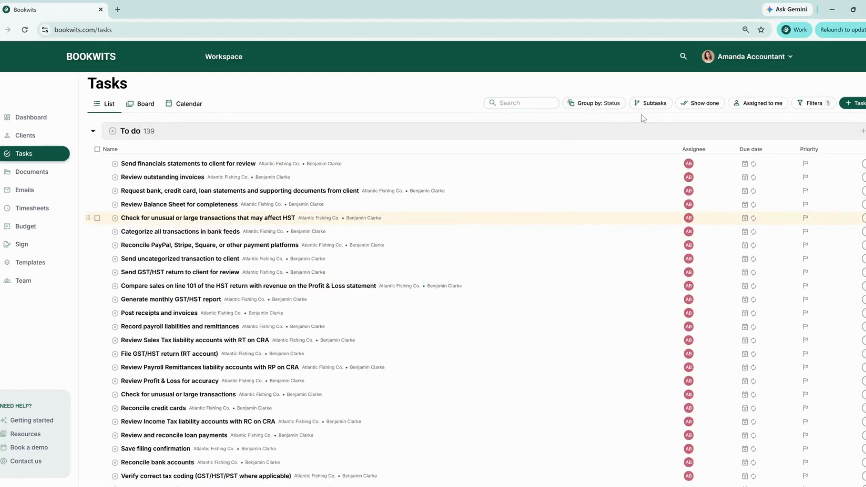
left_click(650, 103)
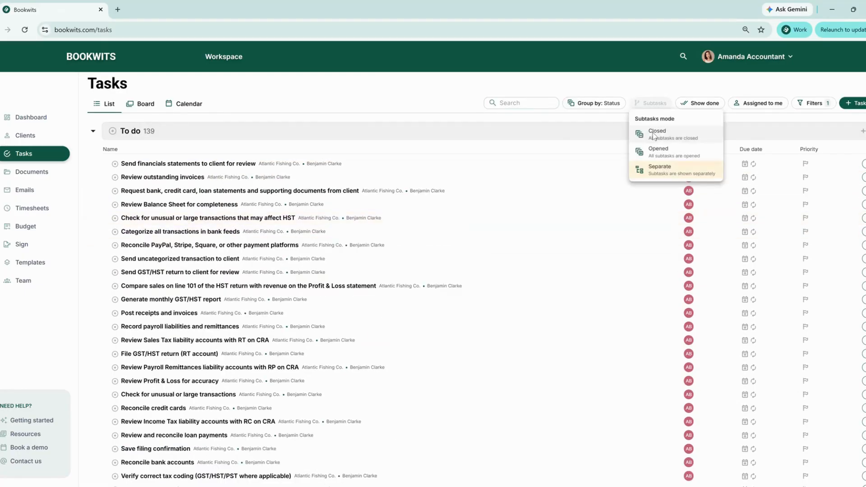
left_click(654, 135)
Step: View the list with done tasks shown and with only tasks assigned to the current account, turning each option off again
left_click(709, 108)
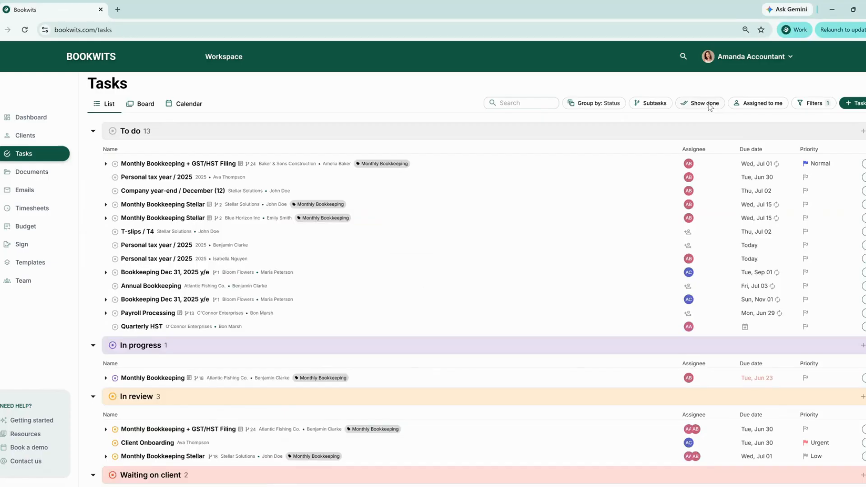
scroll(421, 375, "down", 4)
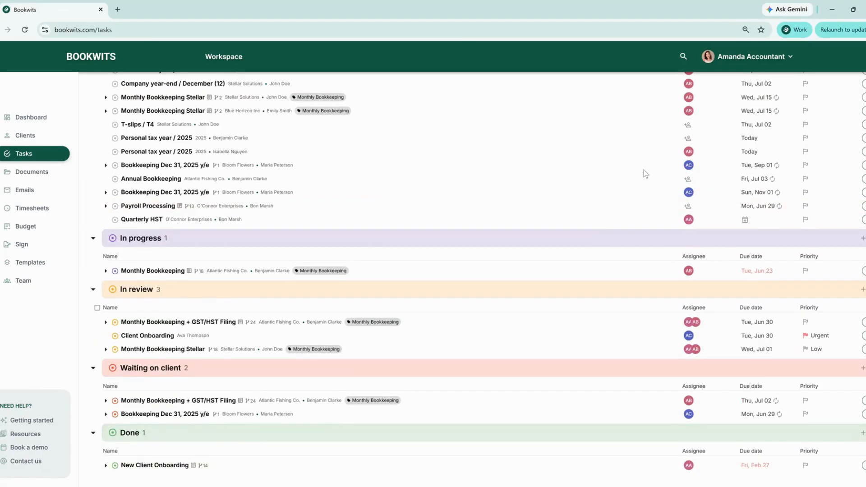
scroll(650, 172, "up", 4)
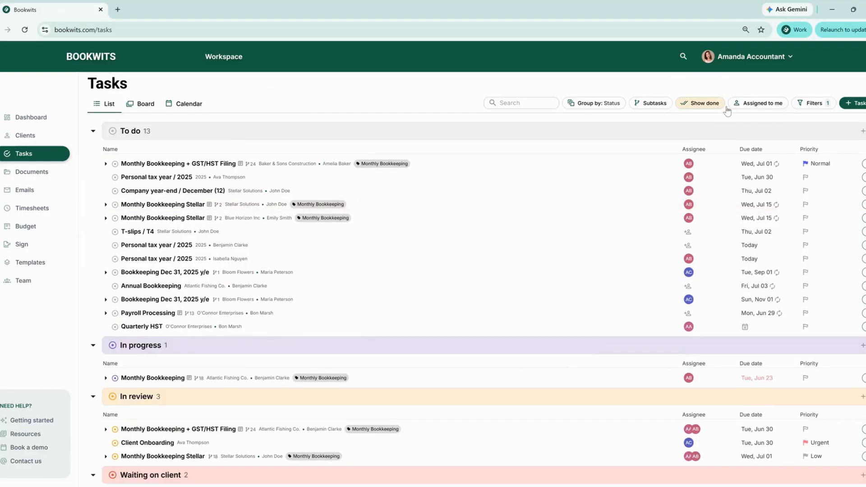
left_click(718, 104)
left_click(761, 104)
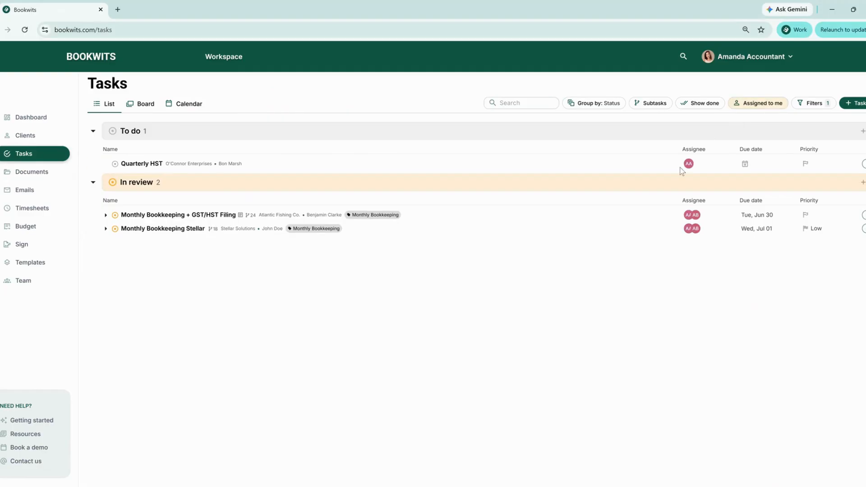
left_click(746, 107)
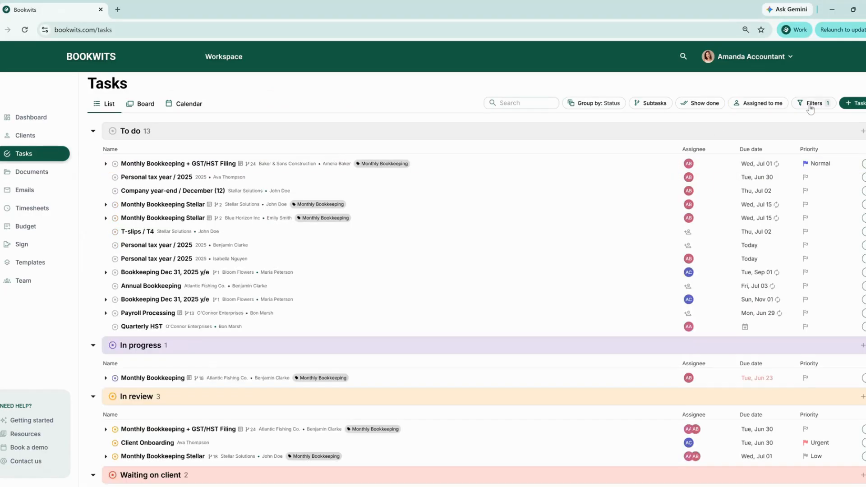
Step: Examine the task filters and the companies offered for the client filter, and leave without applying any
left_click(810, 105)
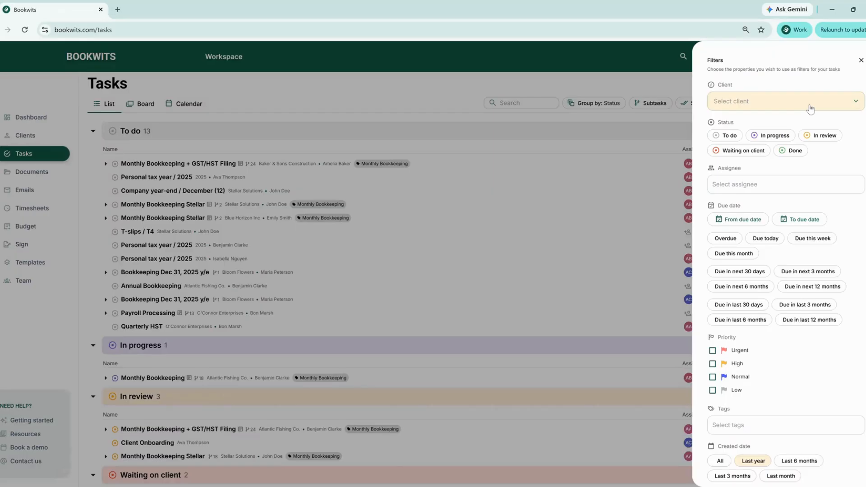
left_click(811, 108)
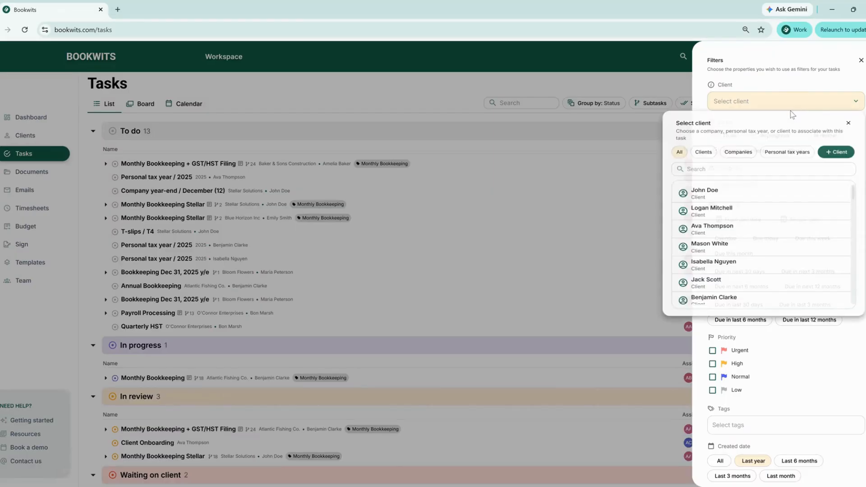
left_click(741, 156)
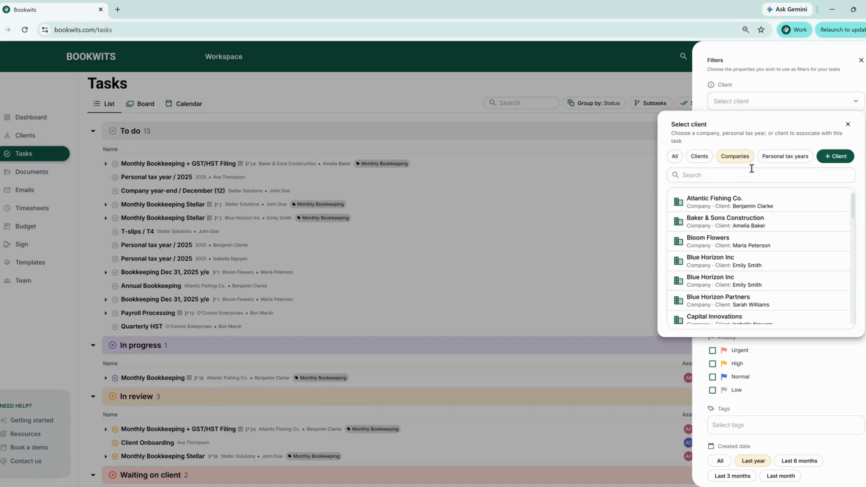
left_click(848, 125)
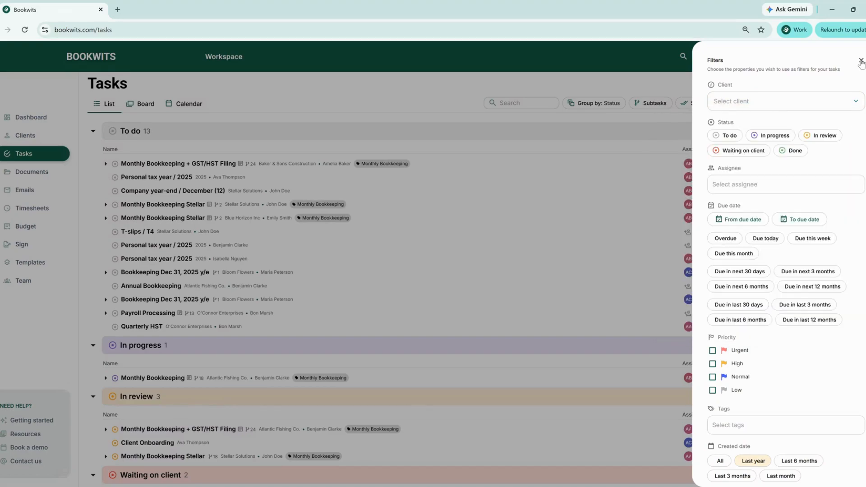
left_click(862, 60)
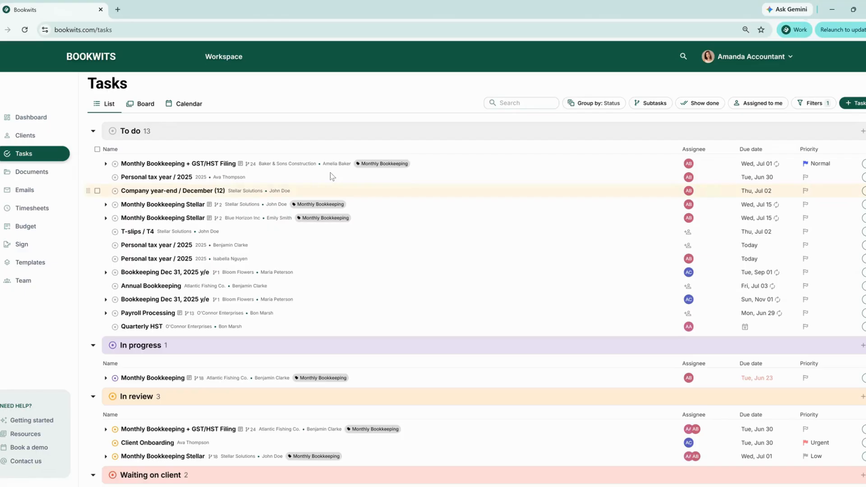
Step: Open the Monthly Bookkeeping + GST/HST Filing task for Baker & Sons Construction and view the companies available as its client
left_click(199, 165)
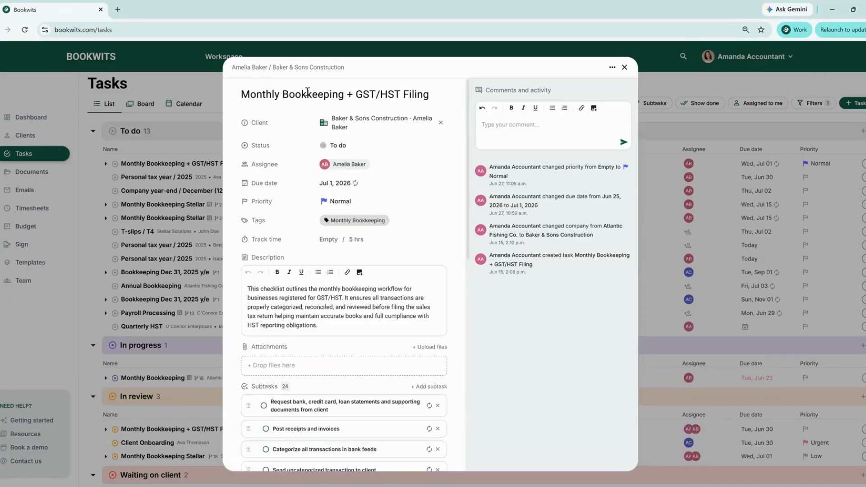
left_click_drag(250, 95, 394, 95)
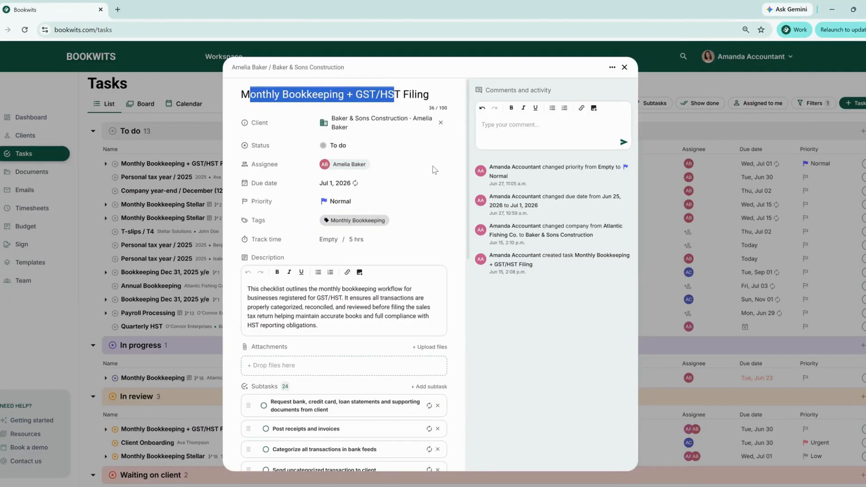
left_click(369, 130)
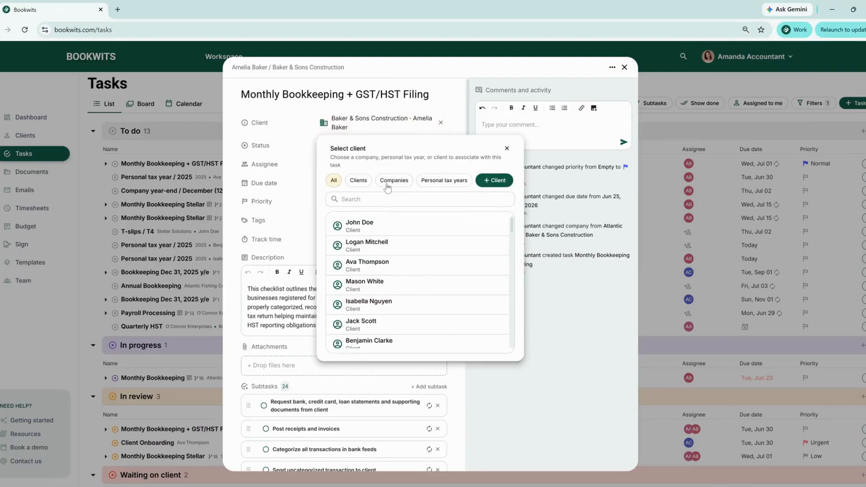
left_click(386, 186)
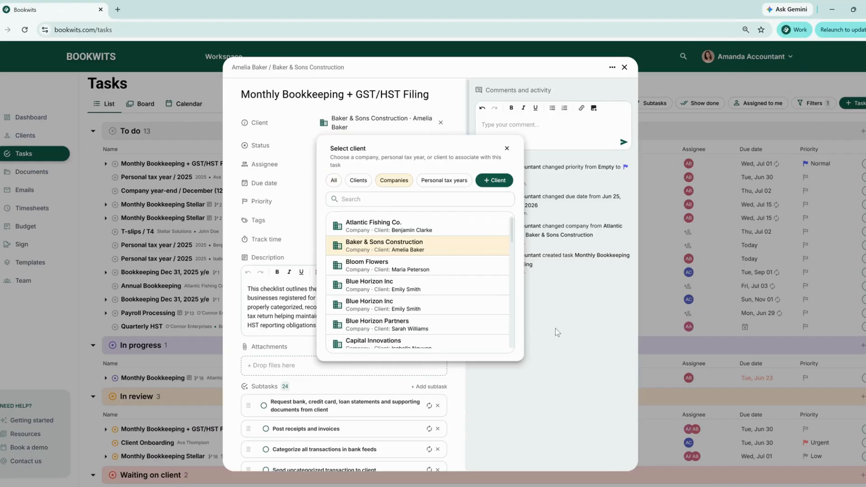
key("Escape")
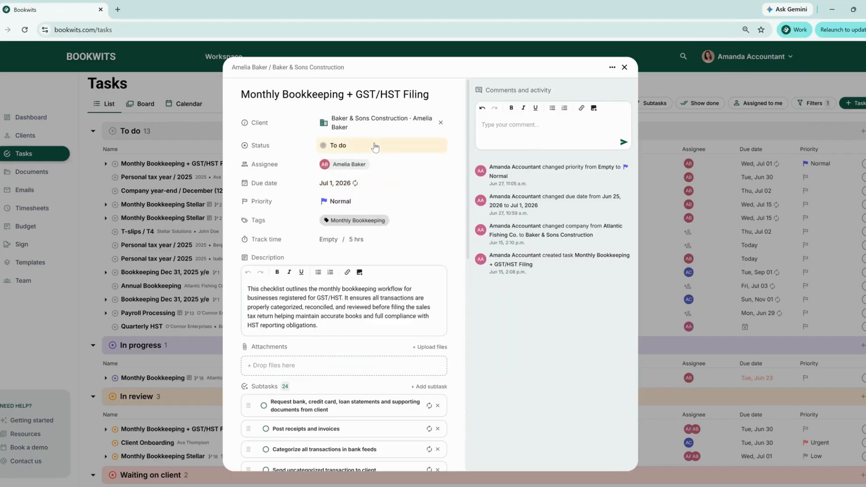
Step: Review the task's status choices, status settings and assignee options without changing them
left_click(375, 147)
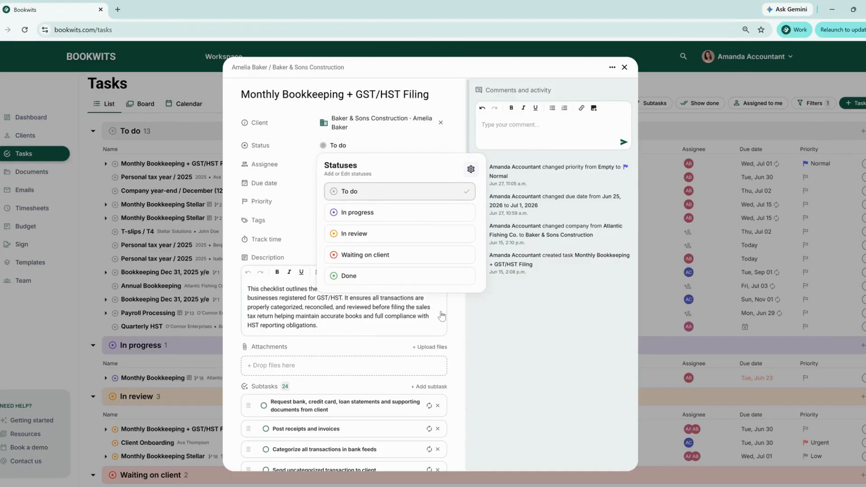
left_click(471, 169)
left_click(511, 174)
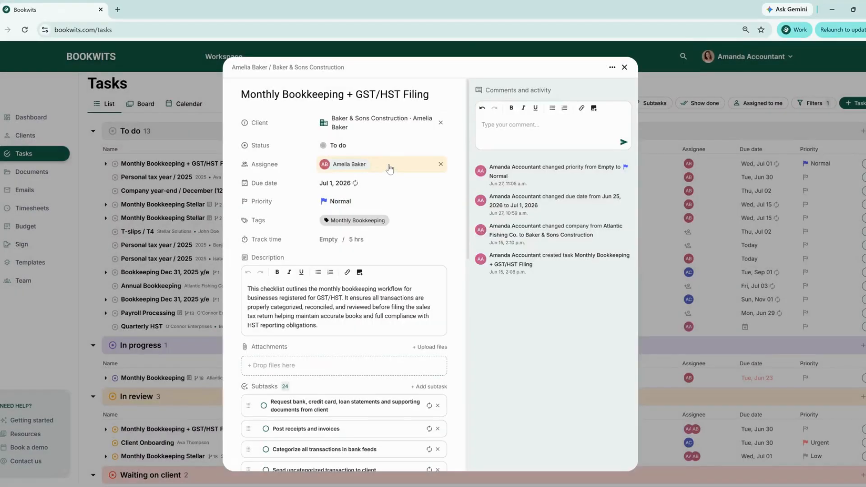
left_click(390, 169)
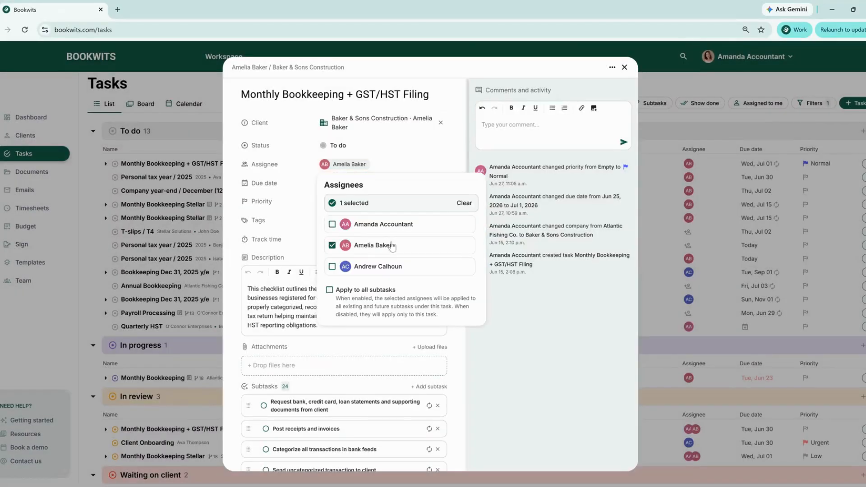
left_click(508, 316)
Step: Open the recurrence settings of the task's due date and set the recurring type to Create future tasks
left_click(374, 187)
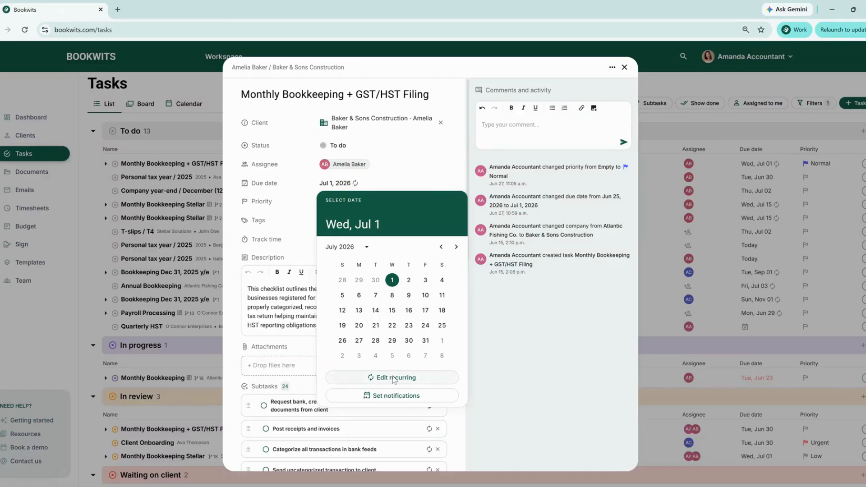
left_click(395, 378)
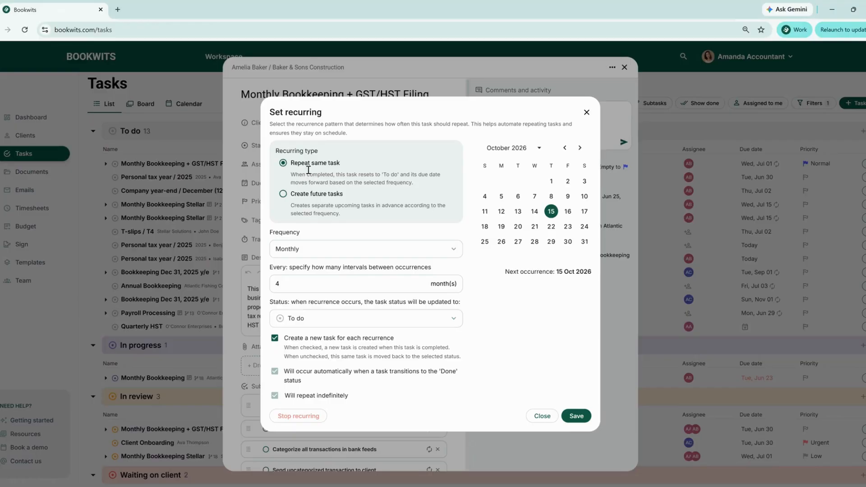
left_click(299, 194)
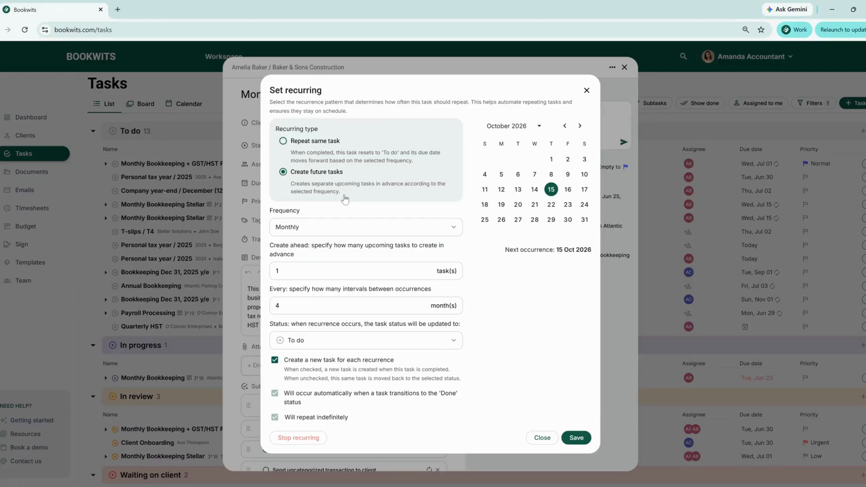
Step: Set the recurrence to every 1 month and the number of upcoming tasks created ahead to 3
left_click_drag(289, 306, 272, 307)
key("BackSpace")
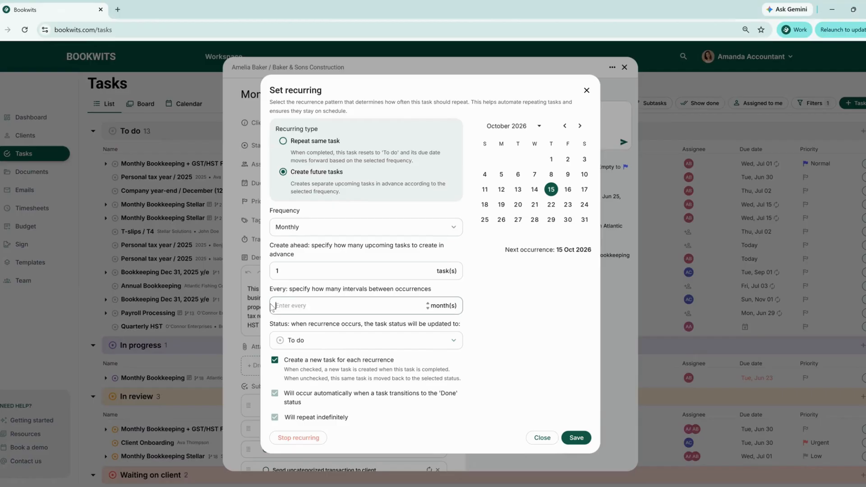
type("1")
double_click(277, 270)
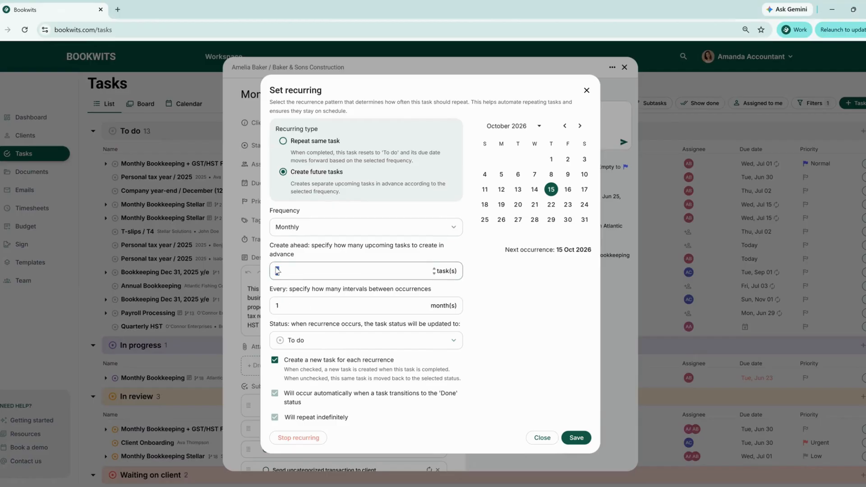
type("3")
left_click(479, 315)
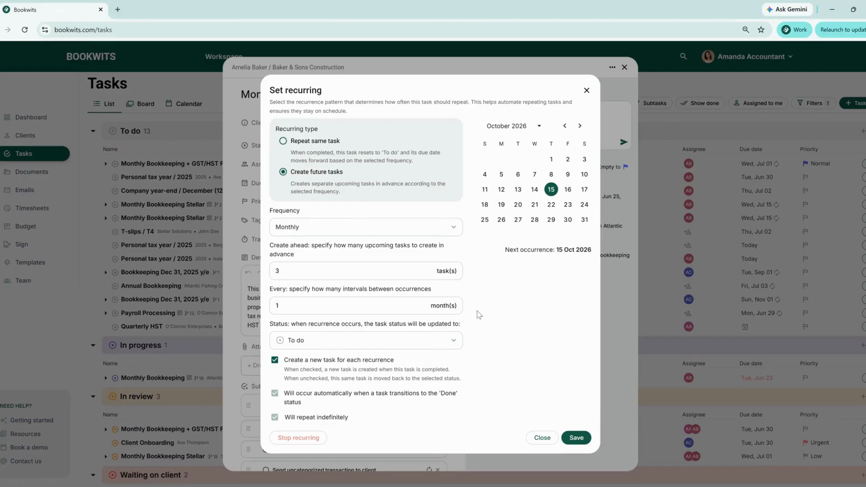
left_click(281, 273)
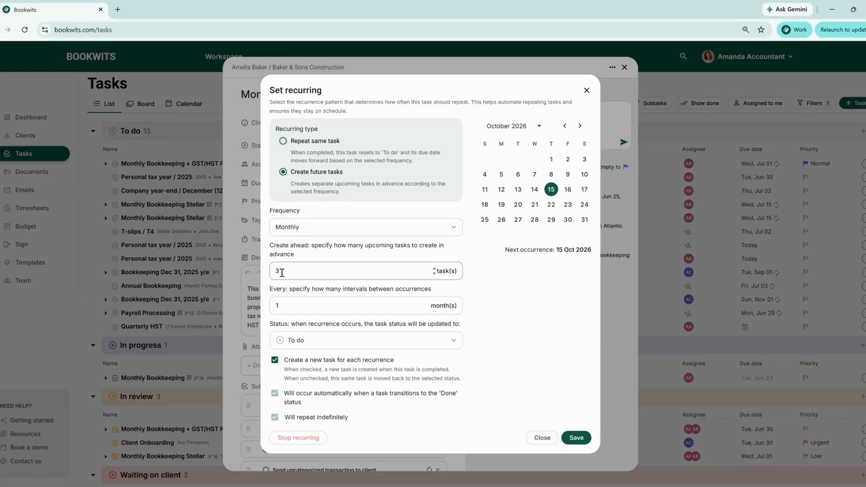
left_click(491, 243)
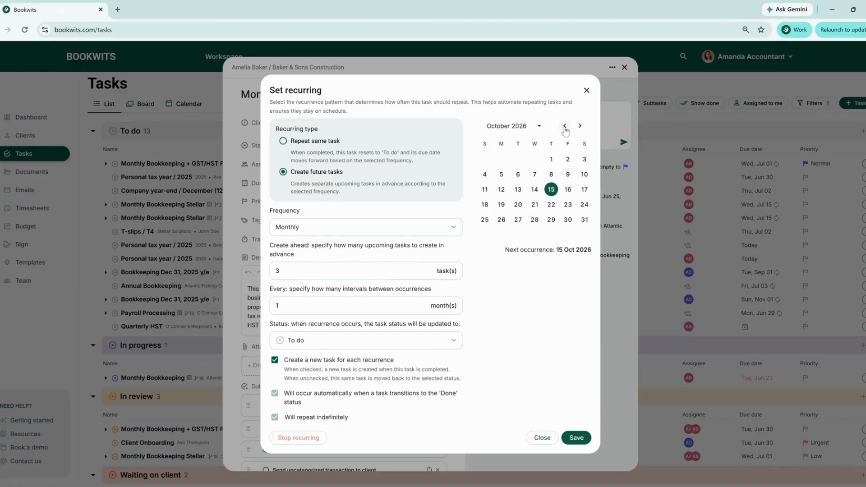
Step: Set the next occurrence to 5 Aug 2026, save the recurrence and confirm creating the future tasks
left_click(564, 127)
left_click(564, 127)
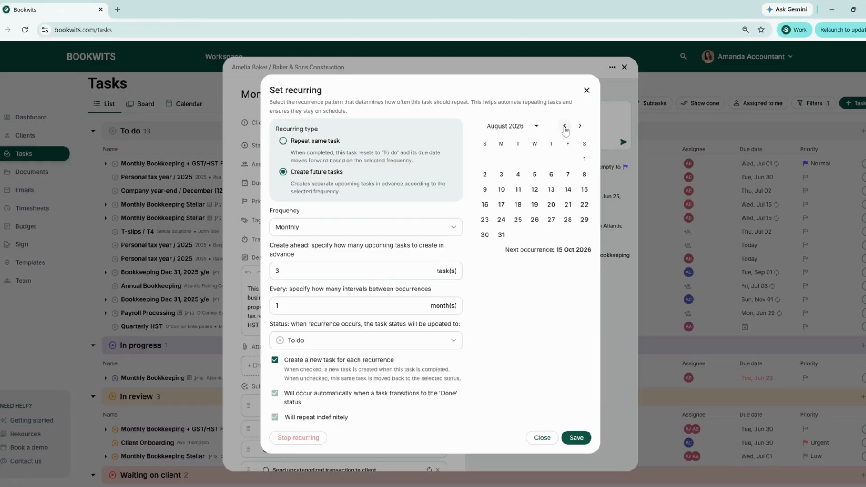
left_click(535, 176)
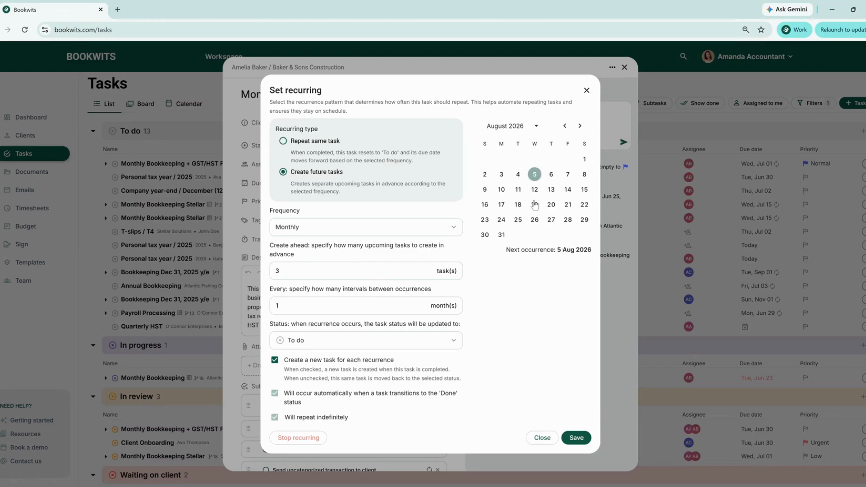
left_click(578, 439)
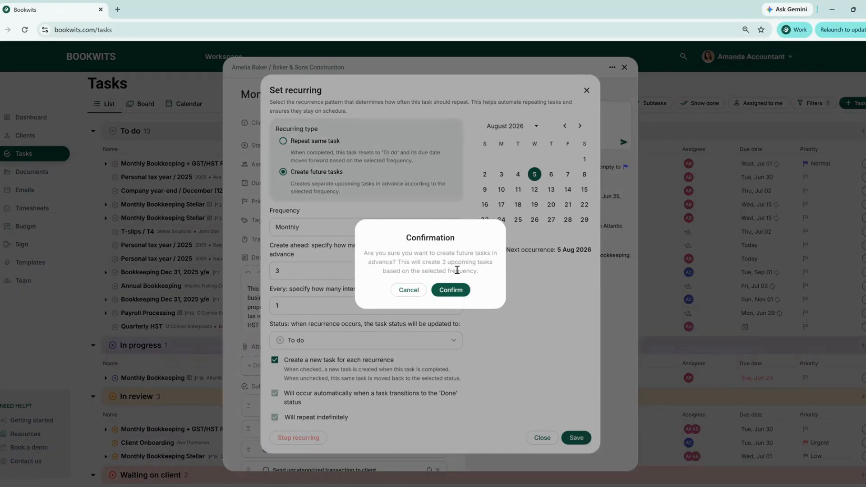
left_click(450, 290)
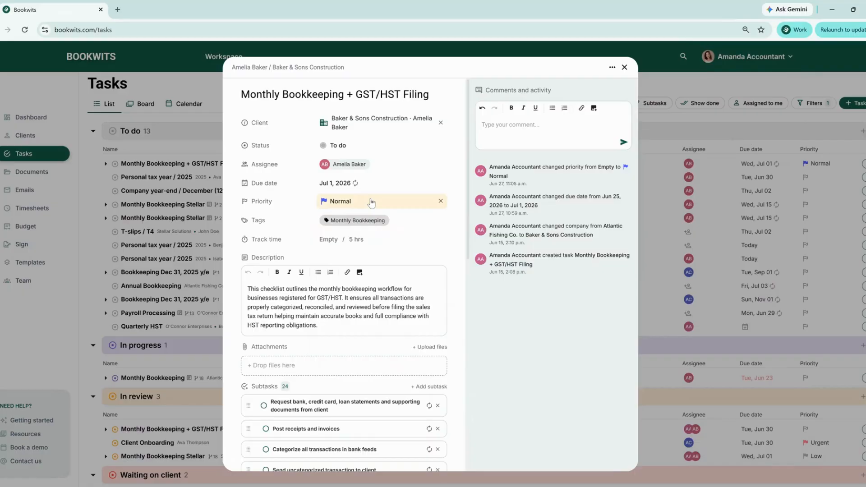
Step: Review the task's priority levels and tag choices without changing them
left_click(532, 295)
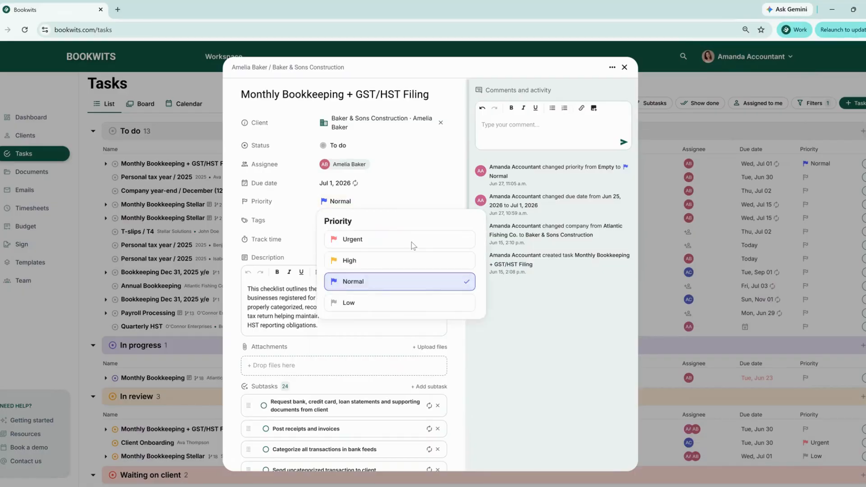
left_click(399, 219)
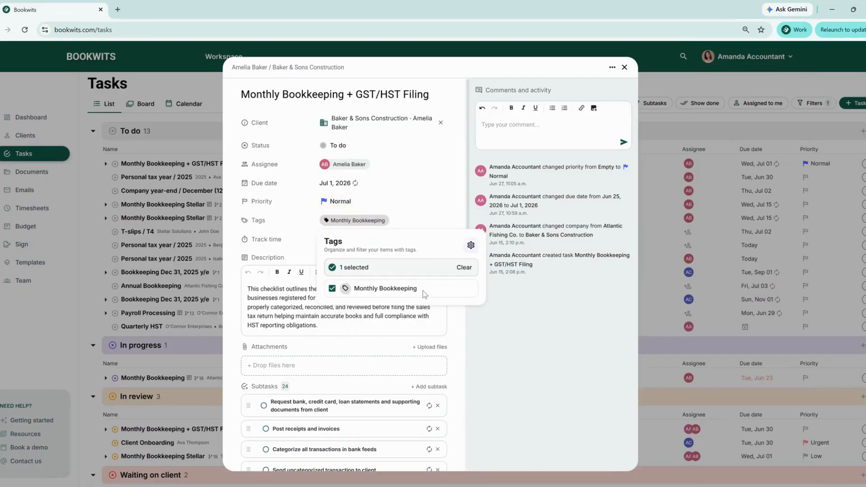
left_click(509, 313)
Step: View the task's time tracker and its budgeted time setting, closing both without changes
left_click(330, 246)
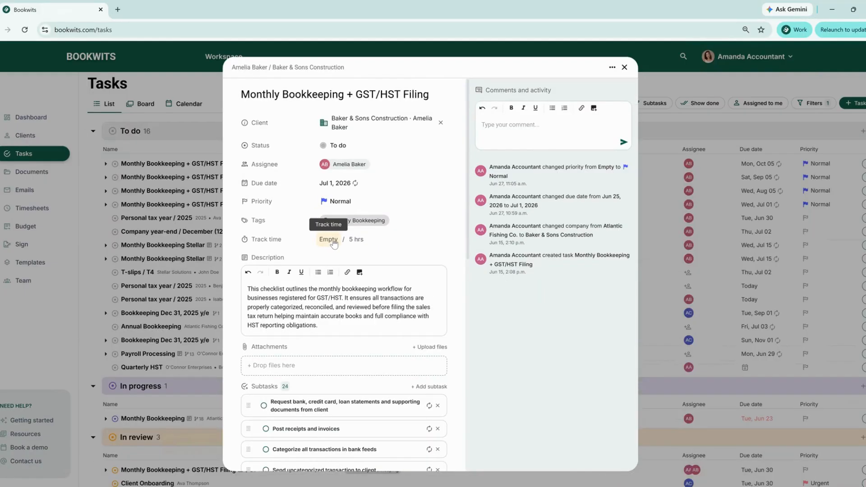
left_click(333, 240)
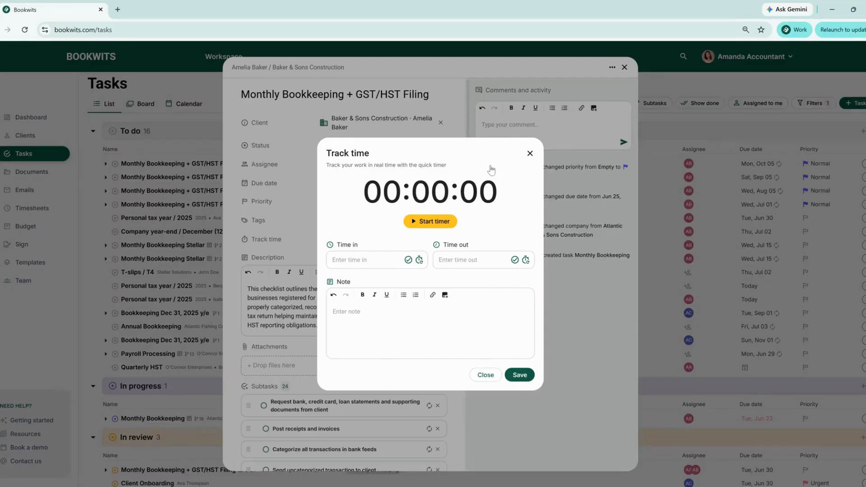
key("Escape")
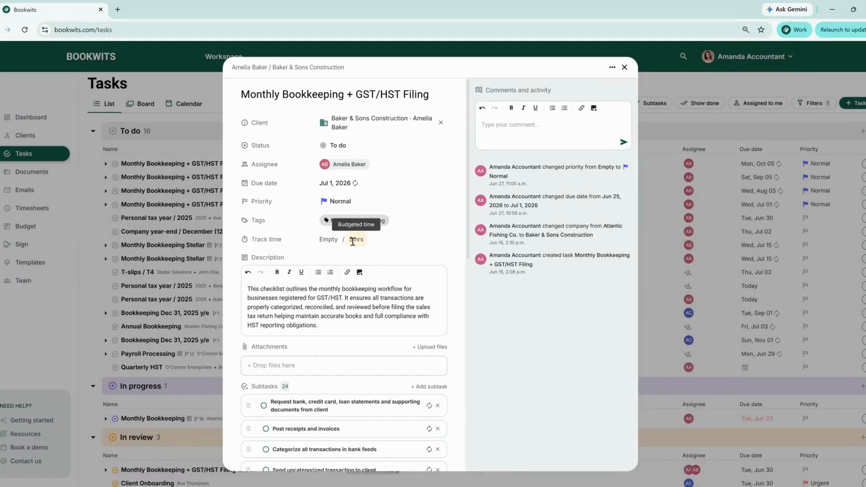
left_click(356, 240)
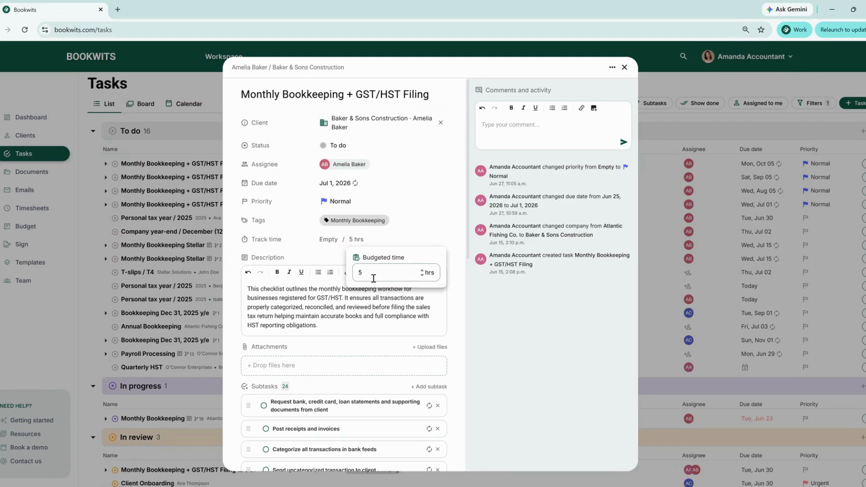
left_click(504, 327)
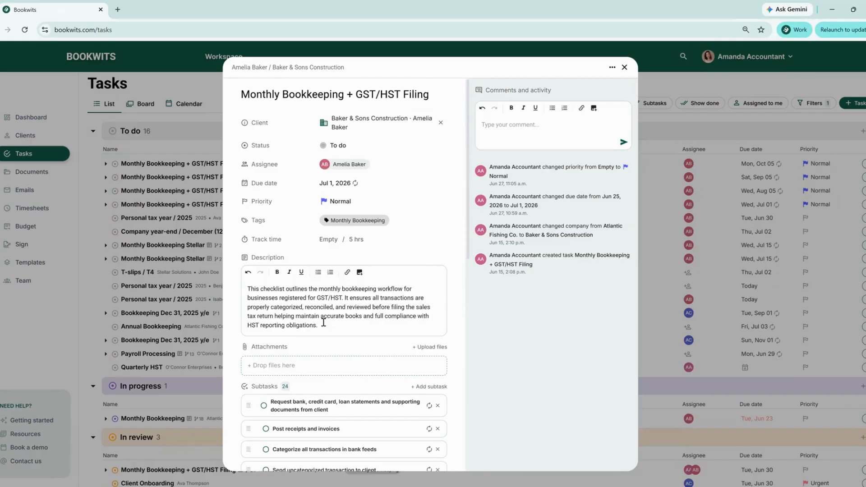
Step: Open the subtask for requesting bank, credit card, loan statements and supporting documents, and assign it to the current account
scroll(300, 276, "down", 3)
scroll(299, 273, "down", 3)
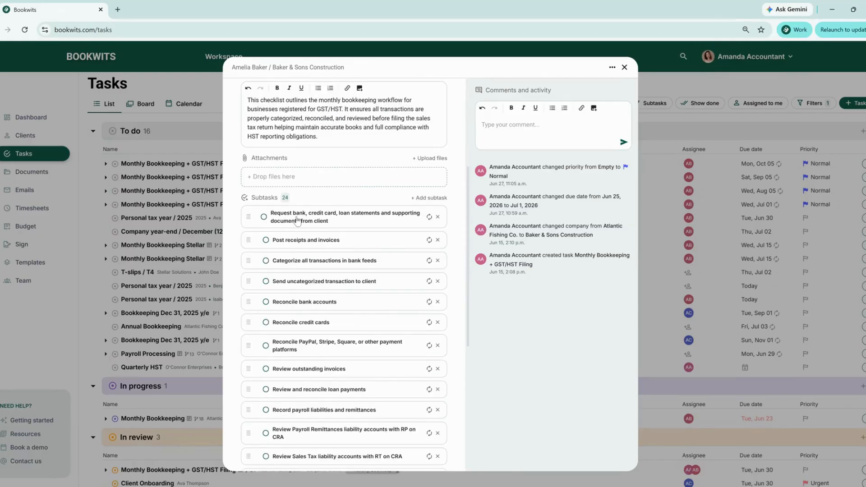
left_click(297, 219)
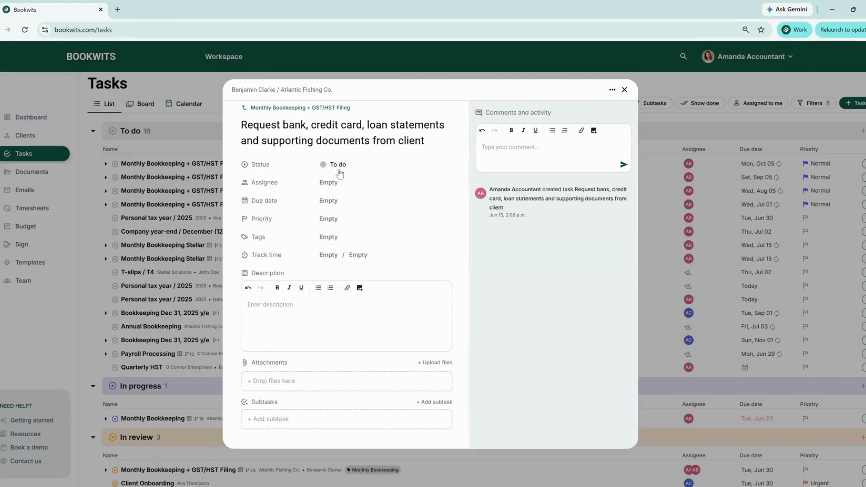
left_click(341, 182)
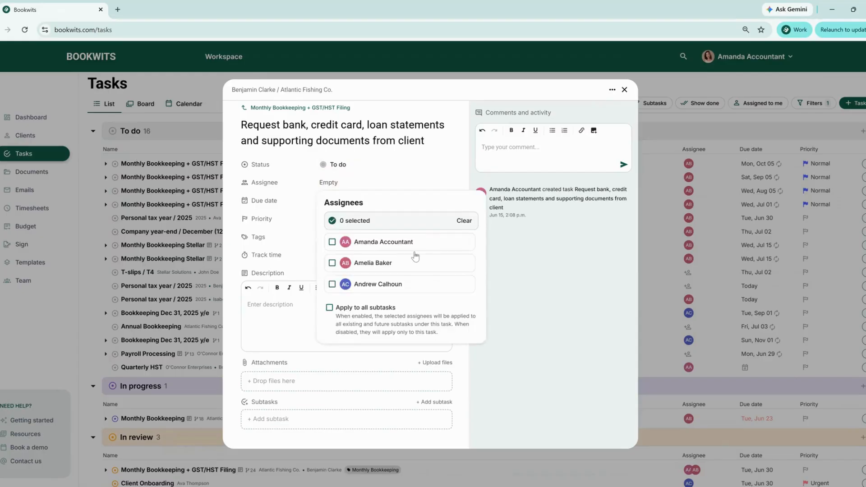
left_click(458, 248)
Step: Set the subtask's due date to Jun 30, 2026 and return to its parent task
left_click(341, 201)
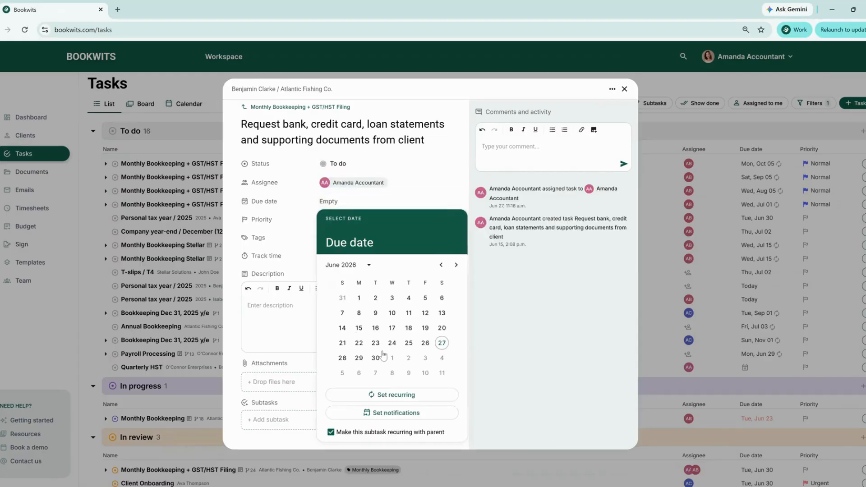
left_click(375, 359)
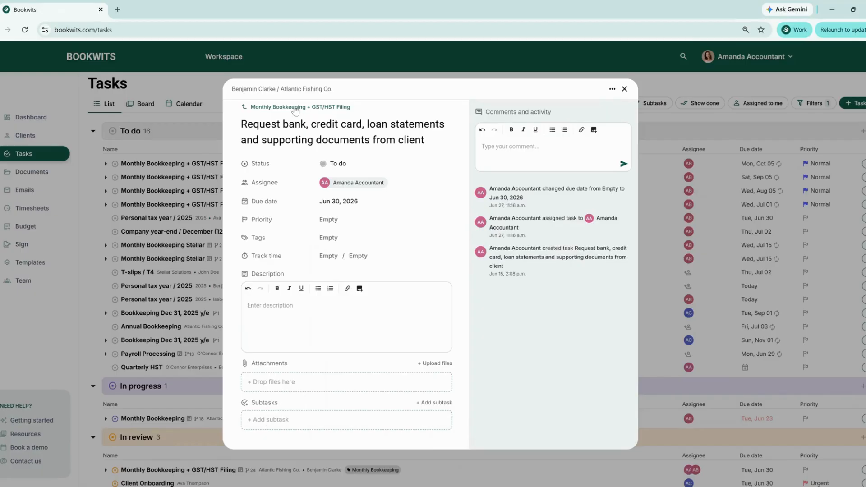
left_click(295, 108)
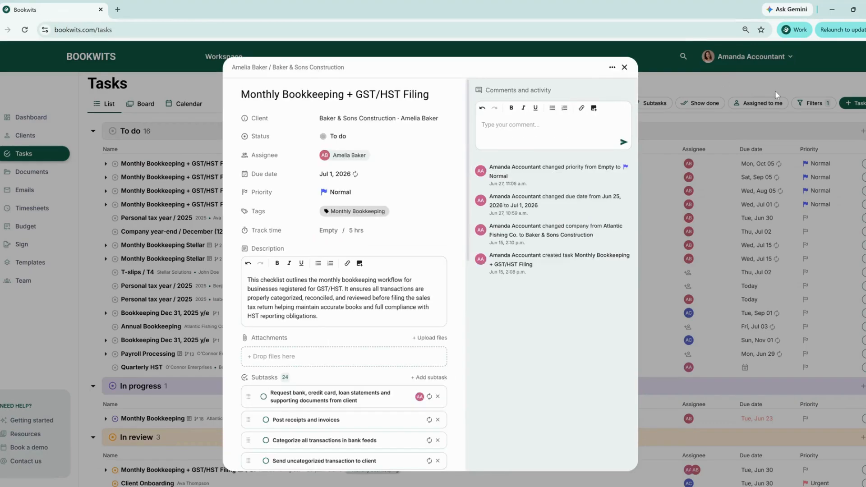
Step: Start a new task and fill it in from the Monthly Bookkeeping + GST/HST Filing template
left_click(851, 110)
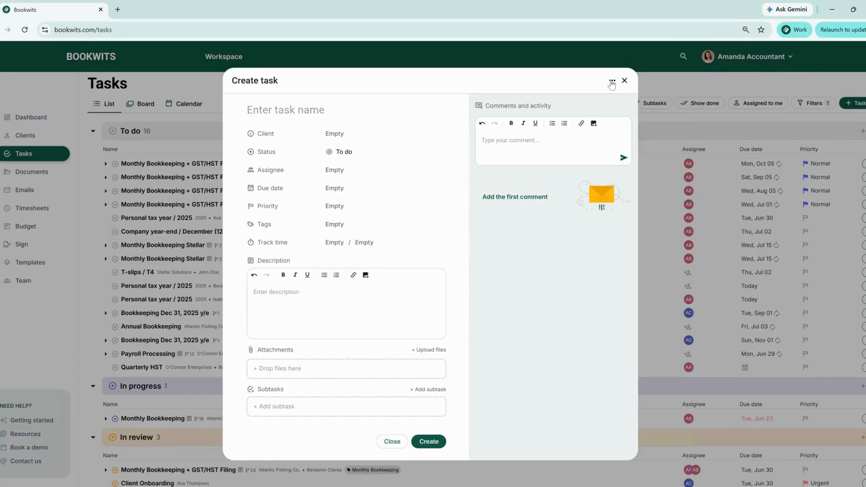
left_click(612, 83)
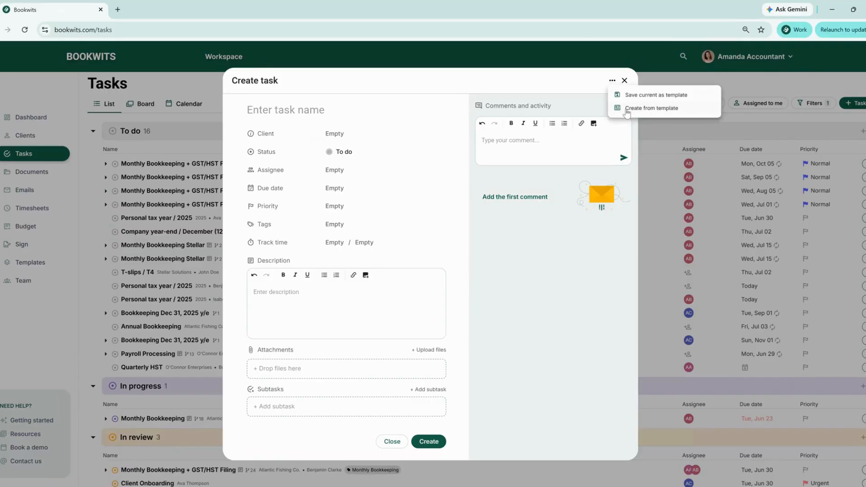
left_click(627, 108)
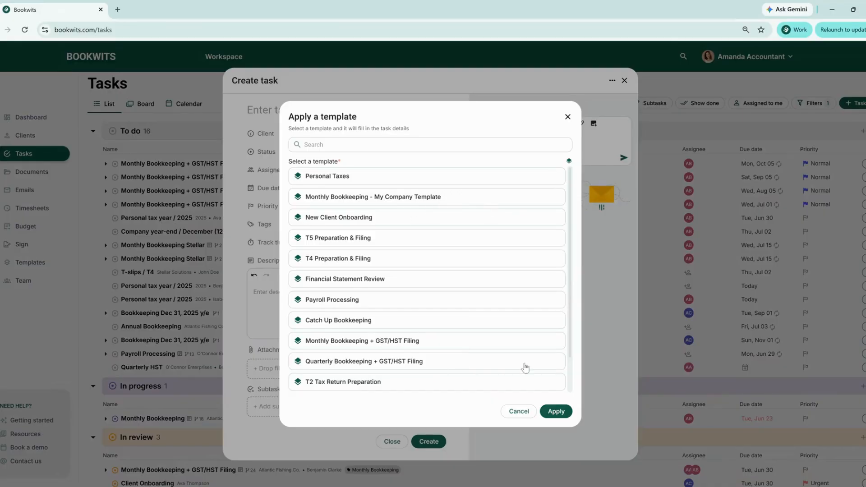
left_click(525, 341)
left_click(556, 413)
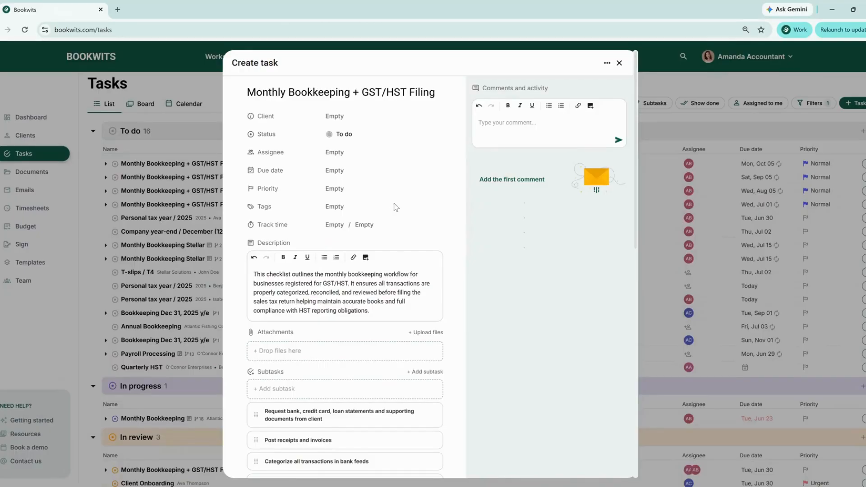
Step: Review the draft task's template subtasks and template options, and close it without creating the task
scroll(353, 293, "down", 6)
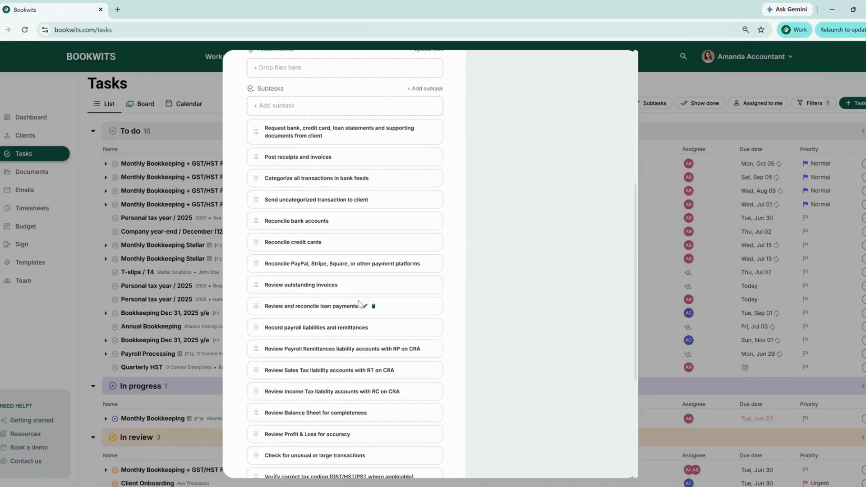
scroll(374, 270, "up", 6)
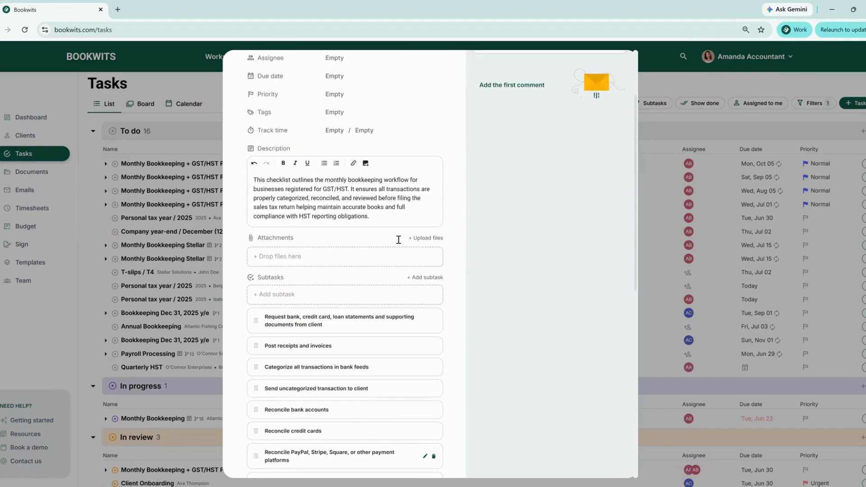
left_click(606, 65)
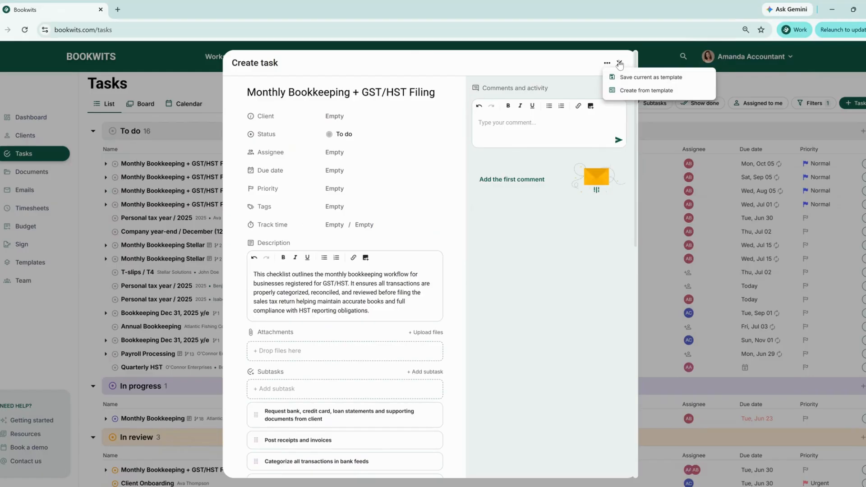
left_click(619, 64)
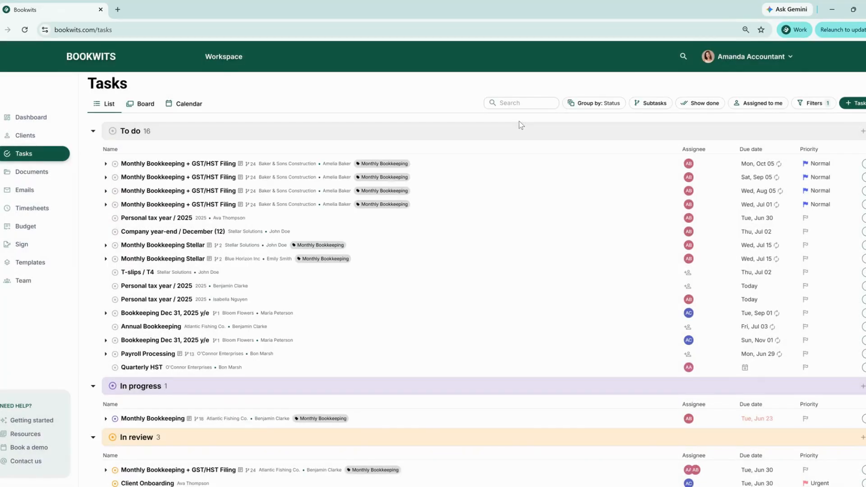